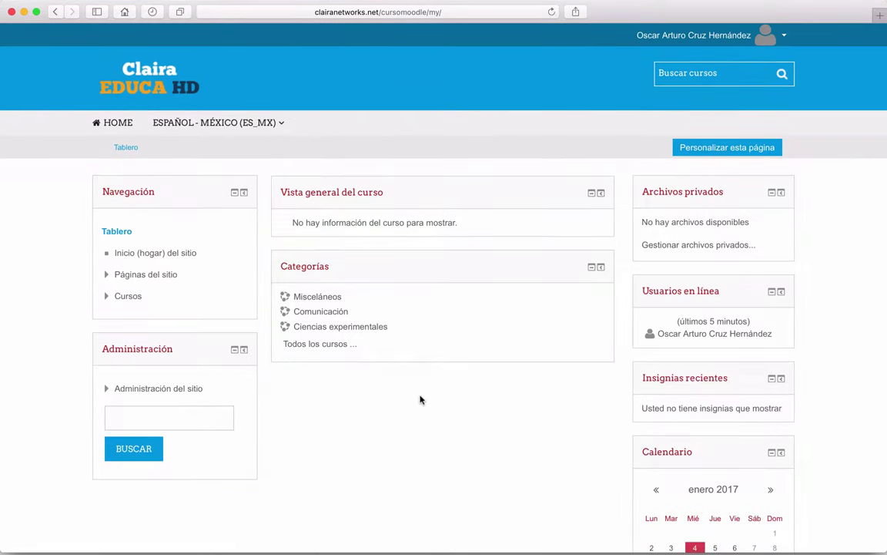
Step: Open the course Curso 5 de Clairanetworks from the Comunicación category
click(336, 312)
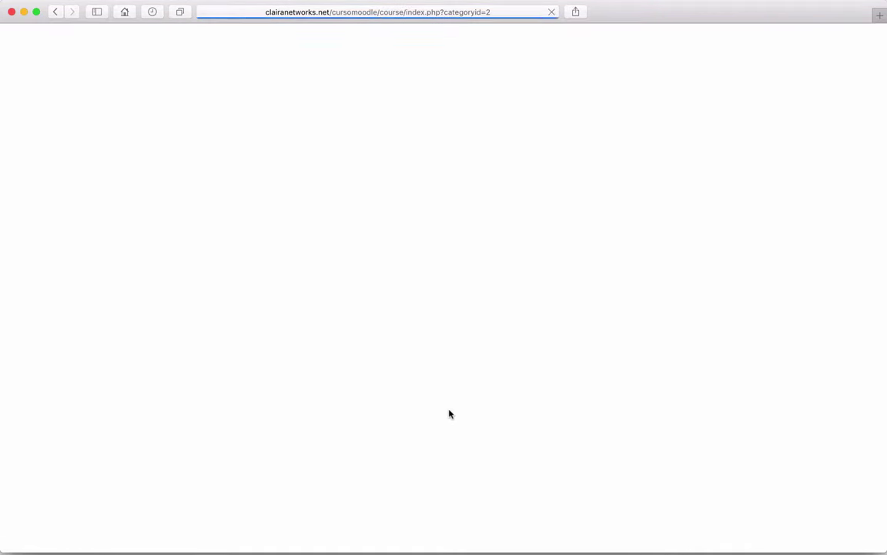
scroll(620, 416, down, 3)
scroll(620, 417, down, 5)
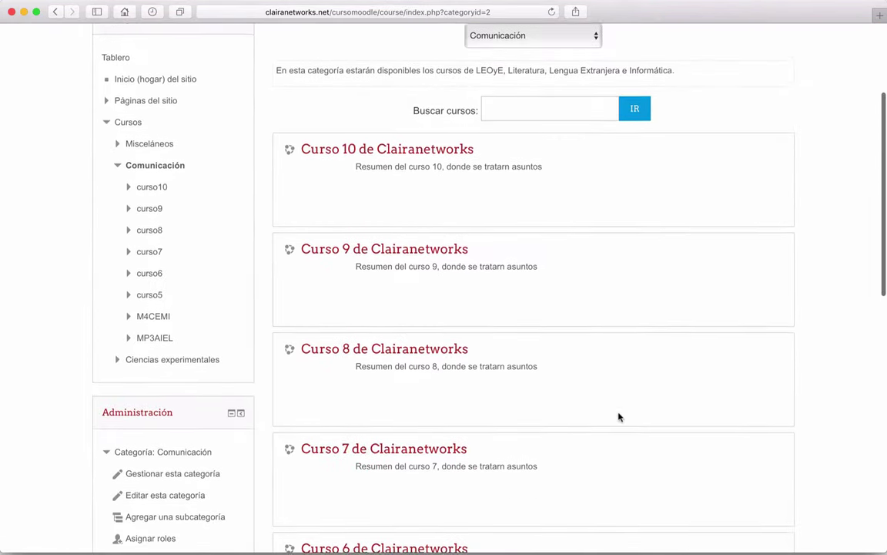
scroll(620, 417, up, 3)
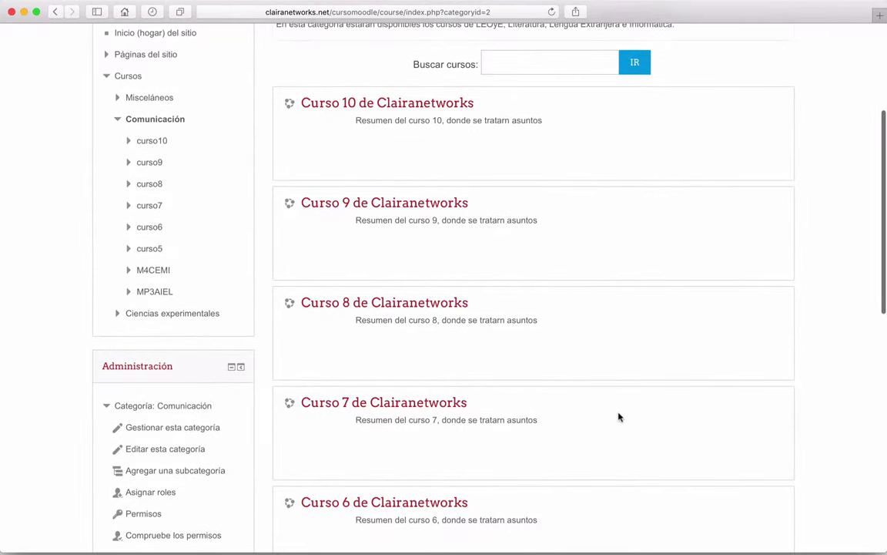
scroll(620, 416, up, 4)
scroll(620, 417, down, 10)
scroll(620, 417, down, 8)
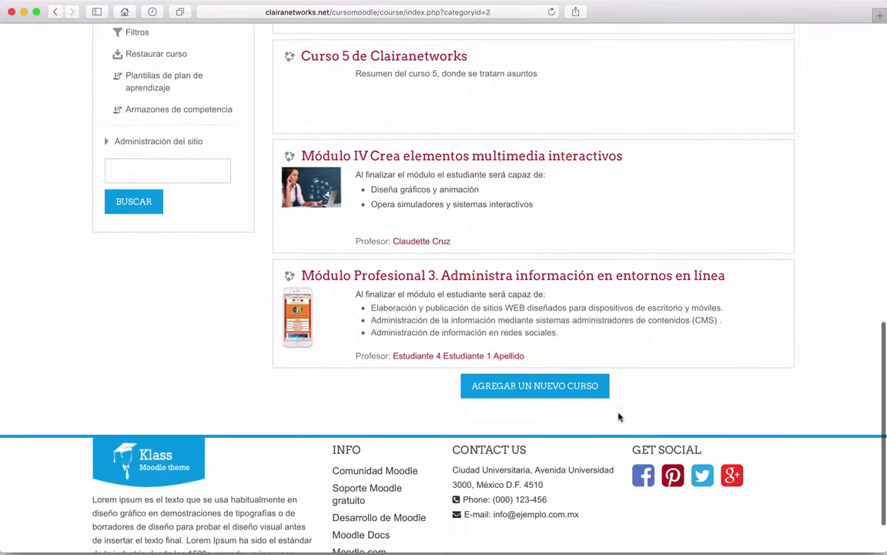
scroll(620, 417, up, 3)
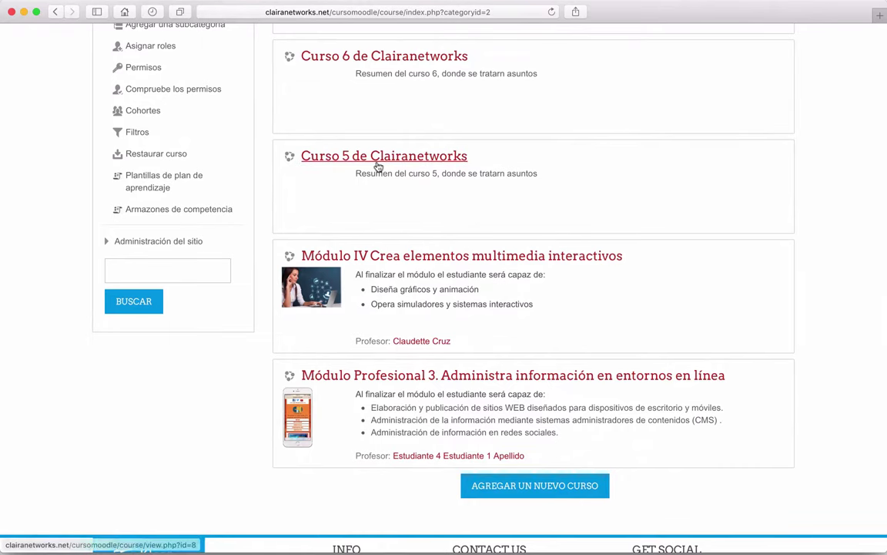
click(378, 166)
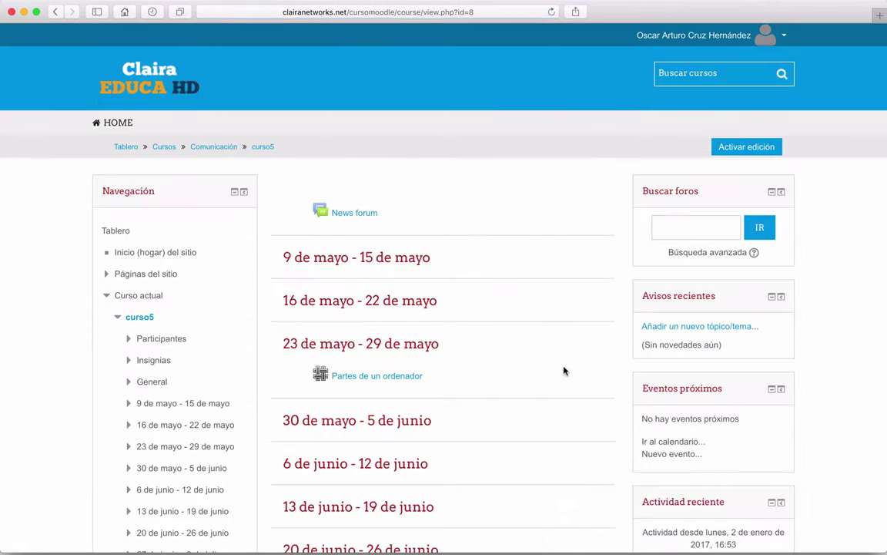
Step: Turn on editing for the course page
scroll(562, 371, down, 10)
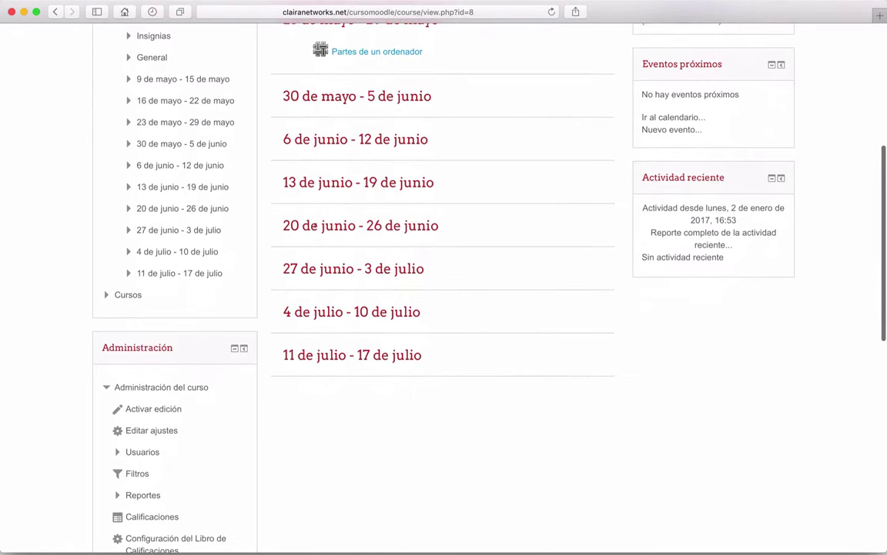
scroll(464, 245, up, 8)
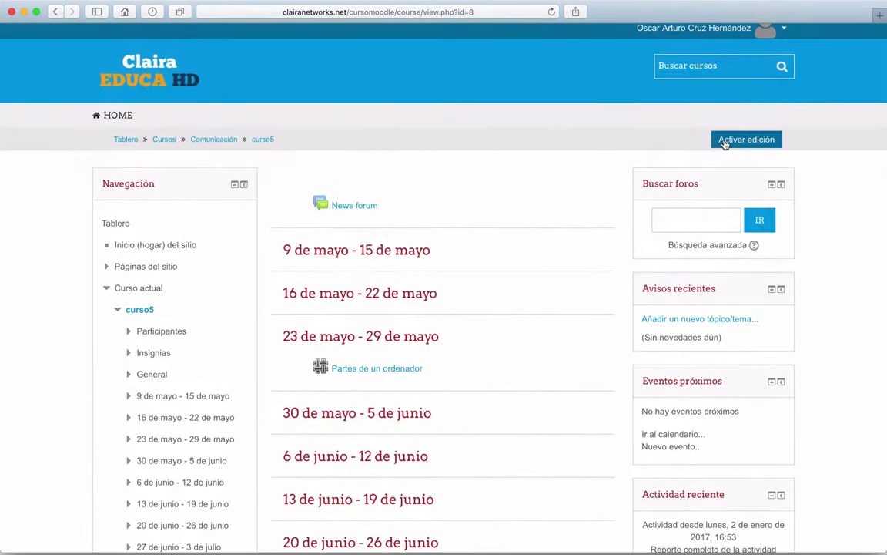
click(745, 140)
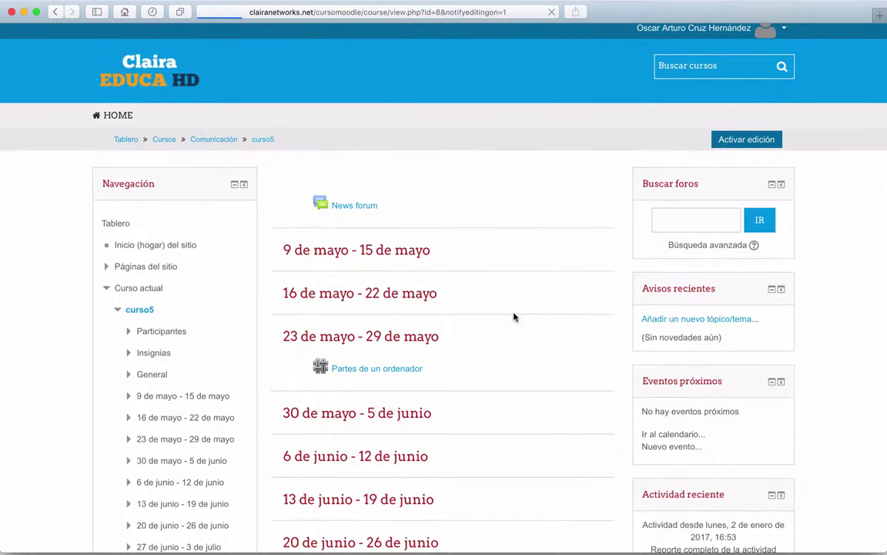
Step: Add a Carpeta (folder) resource to the 20 de junio - 26 de junio section
scroll(312, 231, down, 10)
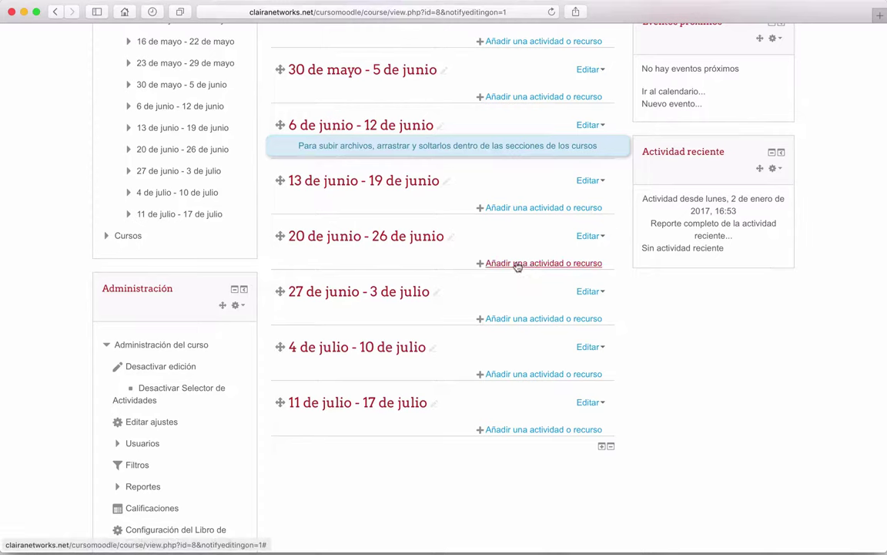
click(554, 267)
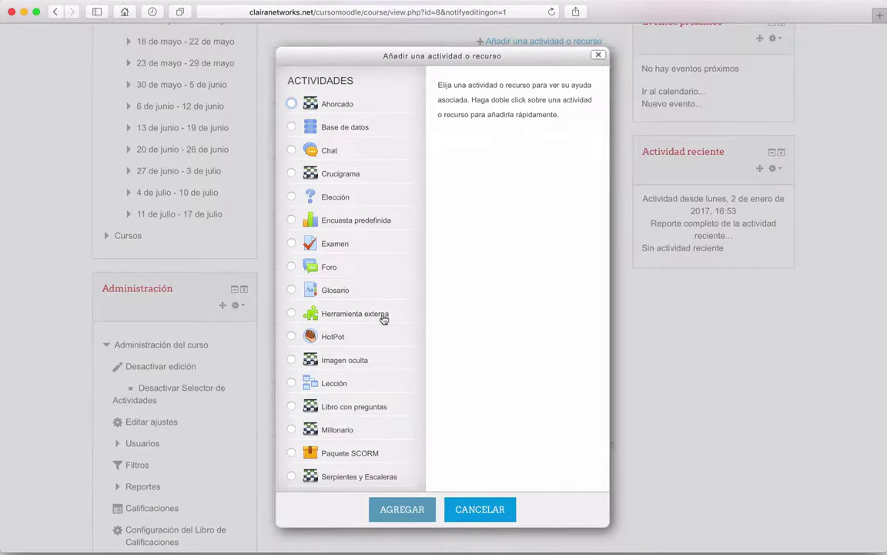
scroll(384, 328, down, 1)
scroll(384, 328, down, 5)
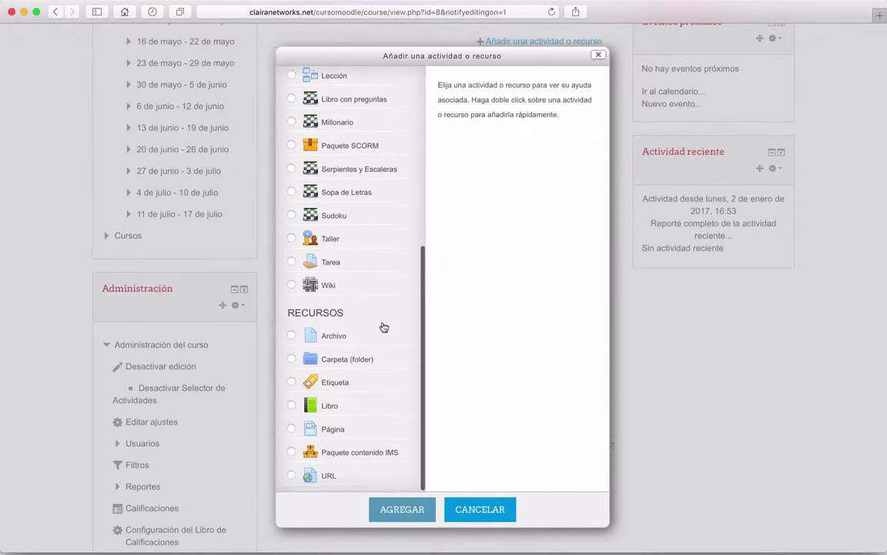
click(342, 365)
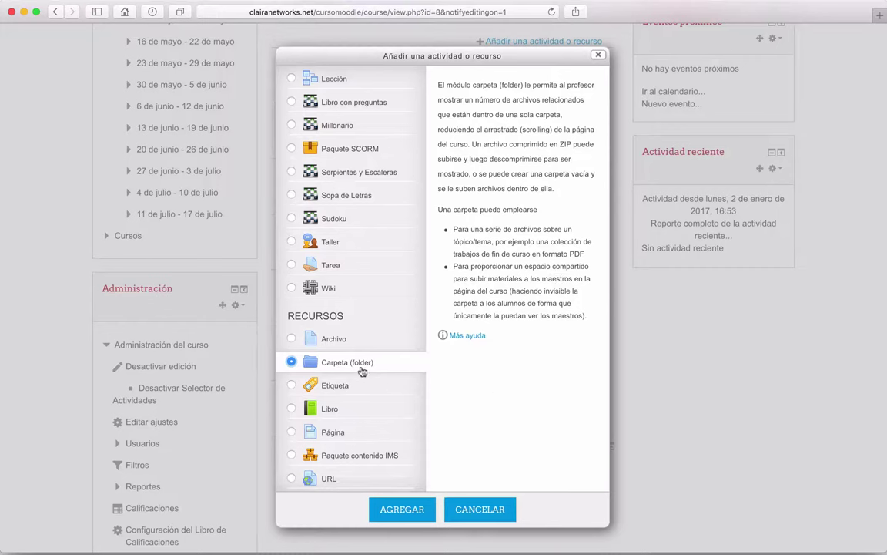
click(408, 511)
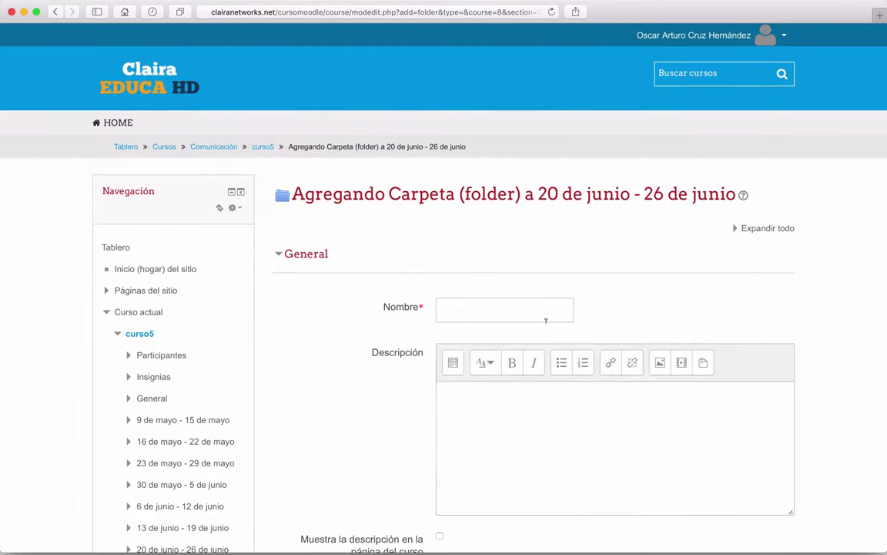
Step: Name the folder "Carpeta de ejemplo", enable showing its description on the course page, and enter the description "Colección de imágenes"
scroll(382, 274, down, 2)
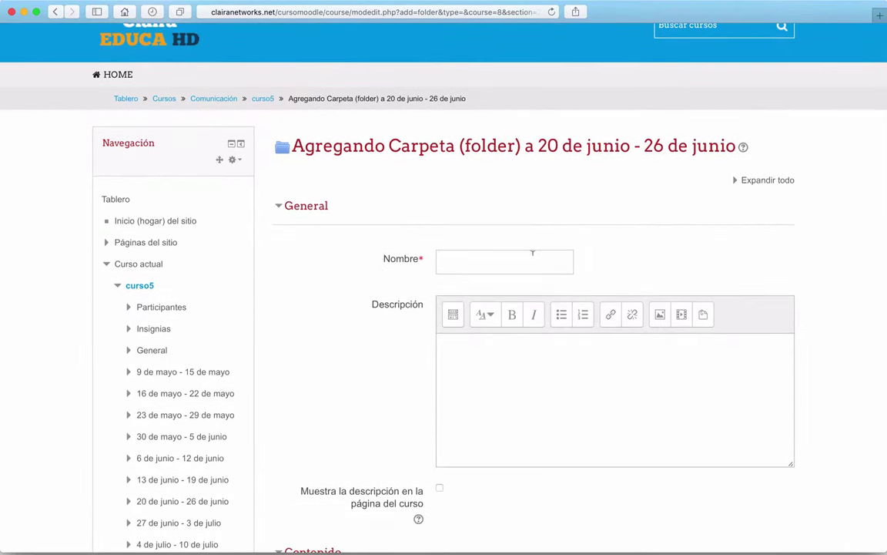
click(450, 265)
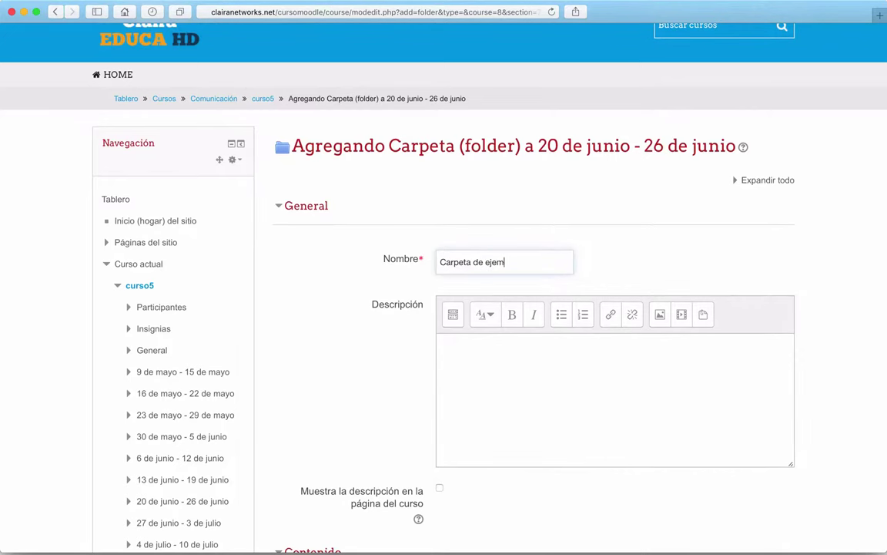
text(Carpeta de ejemplo)
scroll(525, 315, down, 1)
click(489, 303)
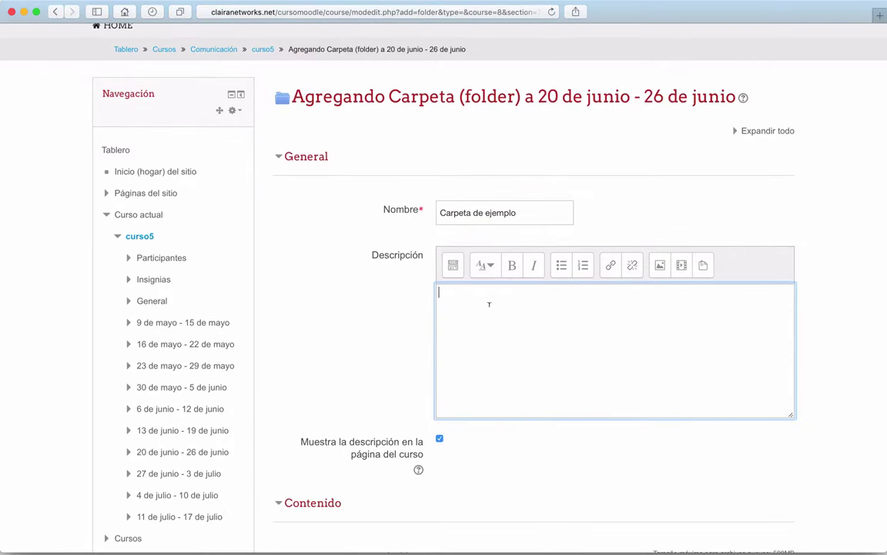
text(Colección de imágenes)
Step: Upload Elimine Mi Canal de YouTube.png, the INDICADORES PARA IMPRIMIR document and the Mini - Curso PNG from Finder's Documentos into the folder's files
scroll(375, 323, down, 5)
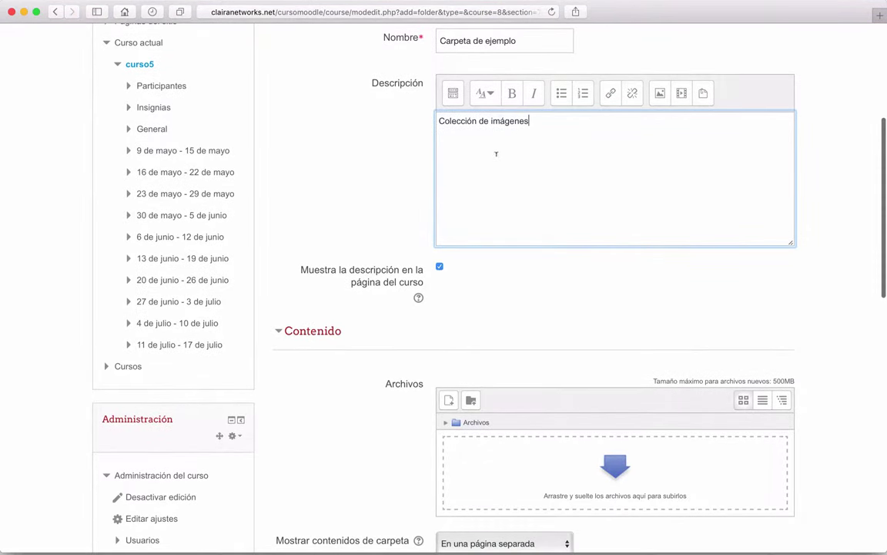
scroll(445, 298, down, 4)
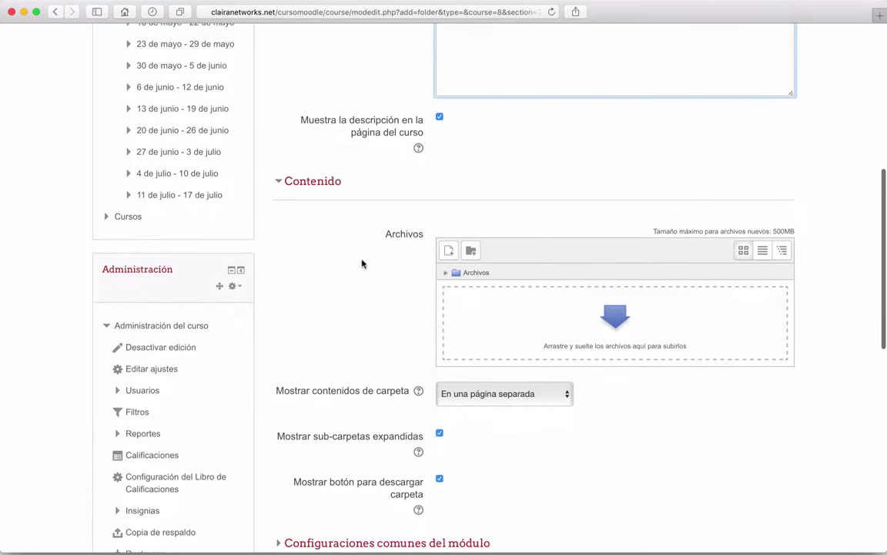
scroll(606, 329, down, 3)
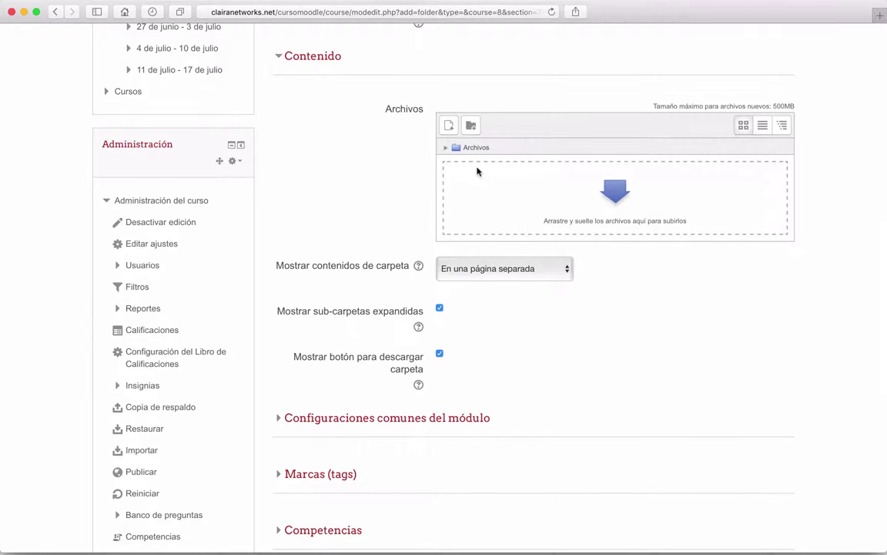
scroll(493, 298, up, 8)
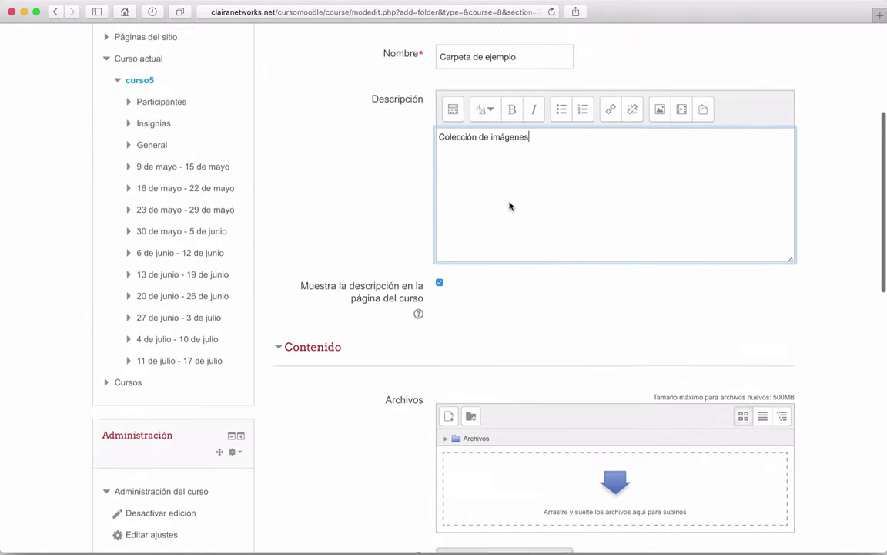
scroll(531, 107, down, 7)
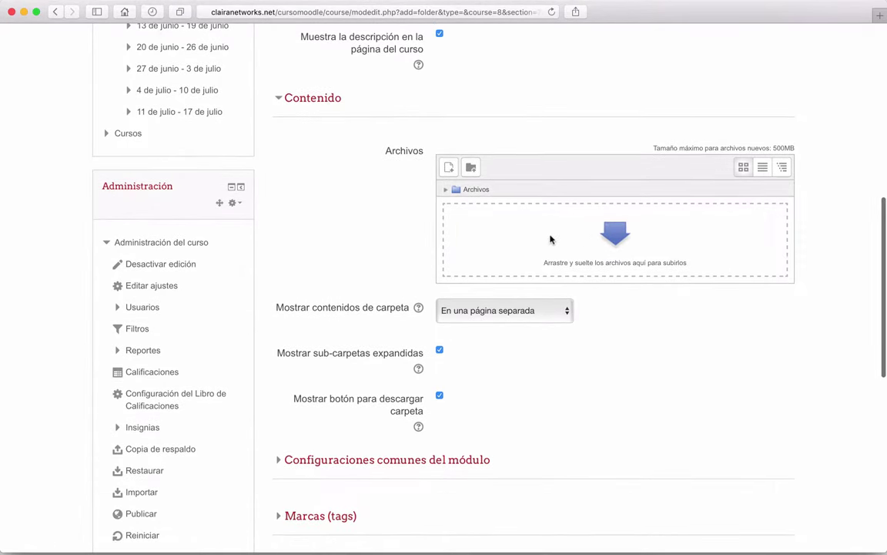
mouse_move(218, 531)
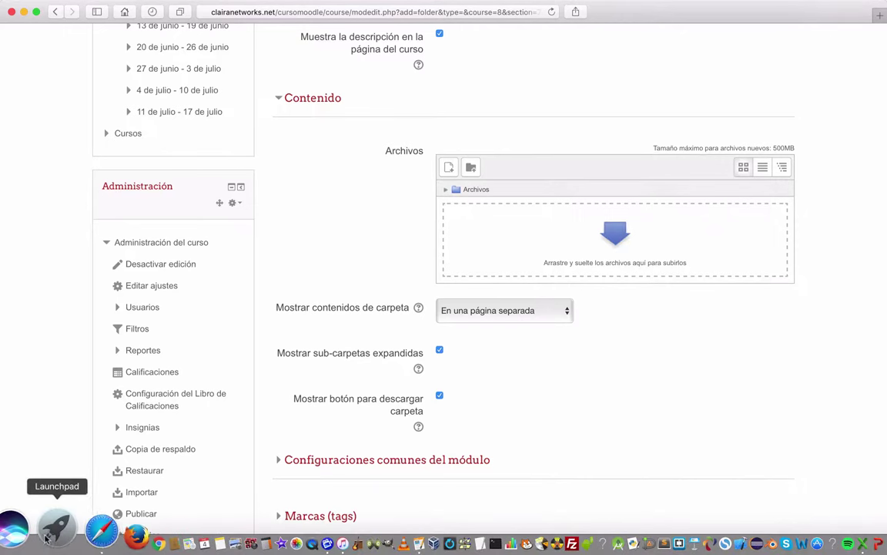
click(9, 530)
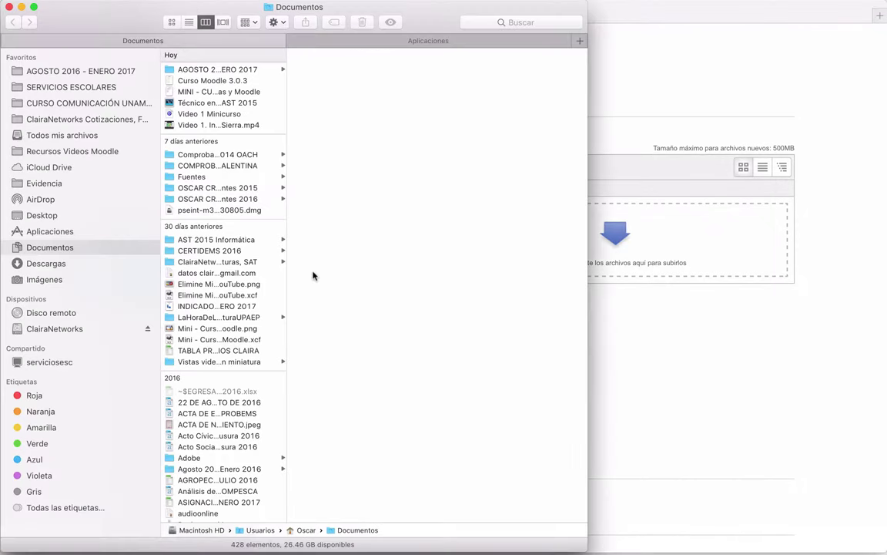
click(206, 329)
super+click(189, 284)
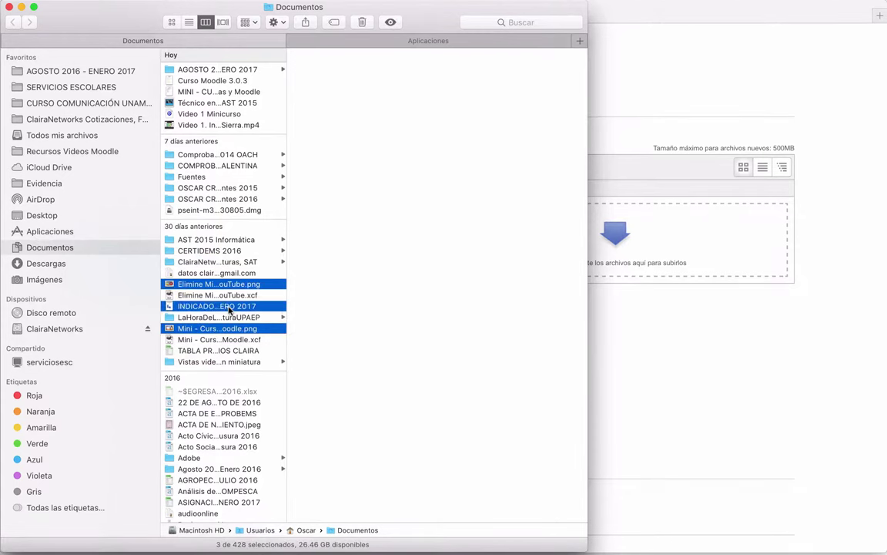
super+click(229, 308)
drag(229, 308, 683, 240)
click(616, 223)
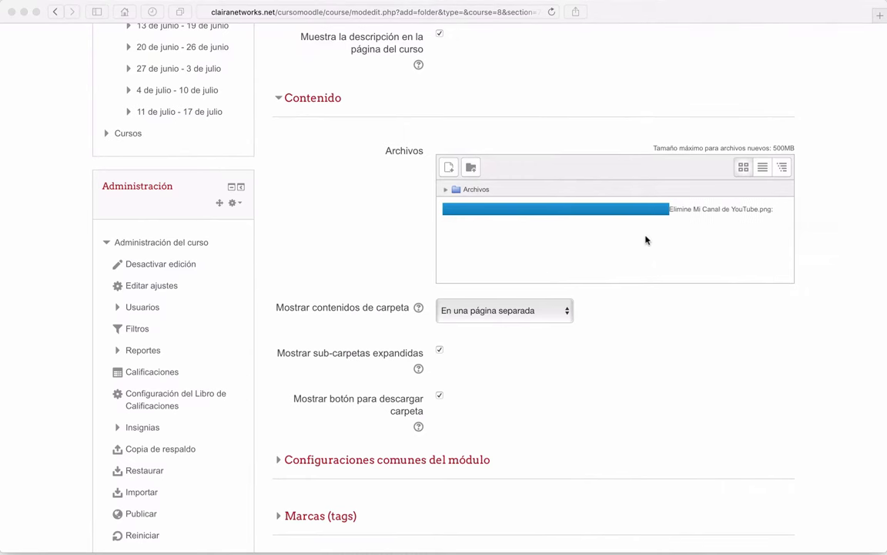
Step: Check the help for the option that shows a download button for the folder
click(695, 374)
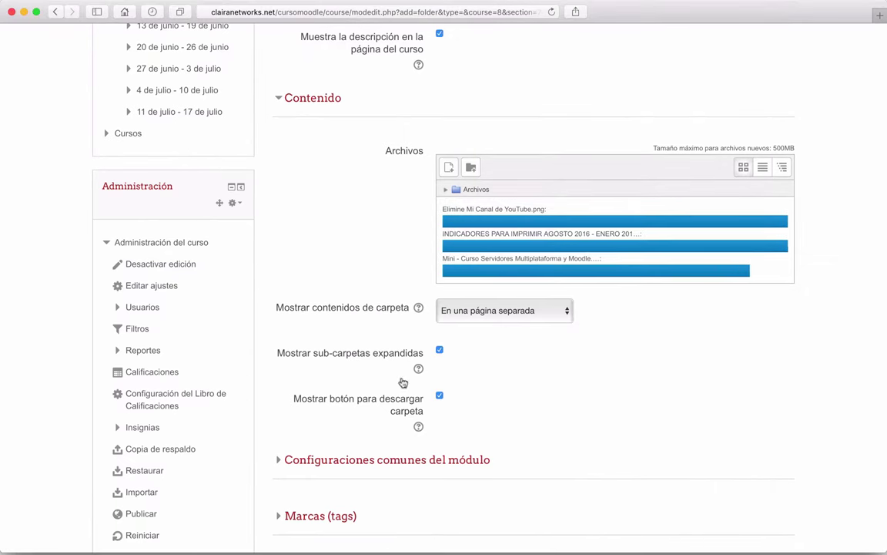
click(418, 427)
click(679, 406)
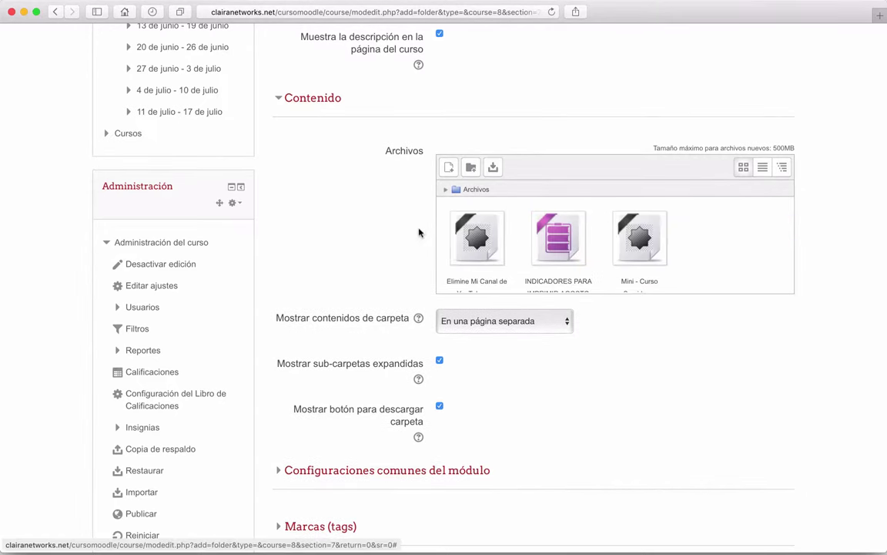
Step: Examine the details of the uploaded INDICADORES PARA IMPRIMIR file, including the end of its file name, and close them without changes
scroll(470, 248, down, 1)
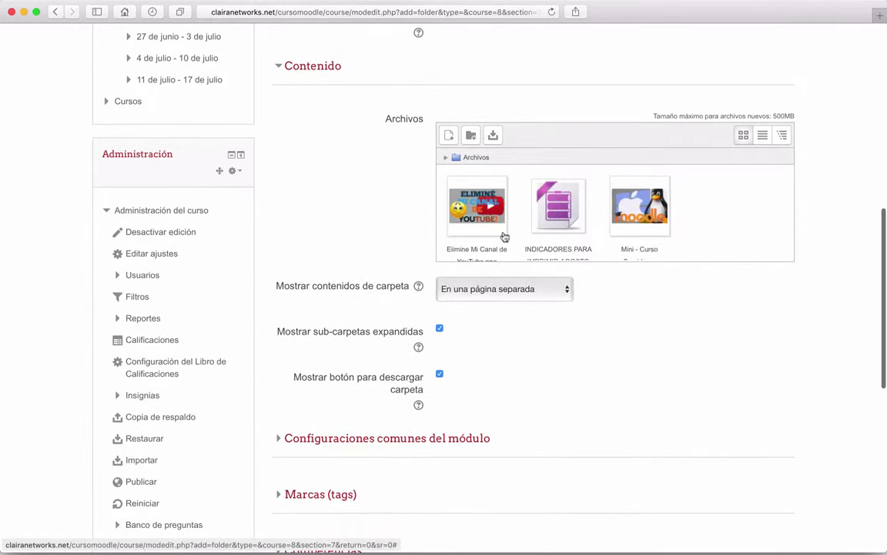
scroll(748, 227, up, 1)
scroll(747, 227, down, 1)
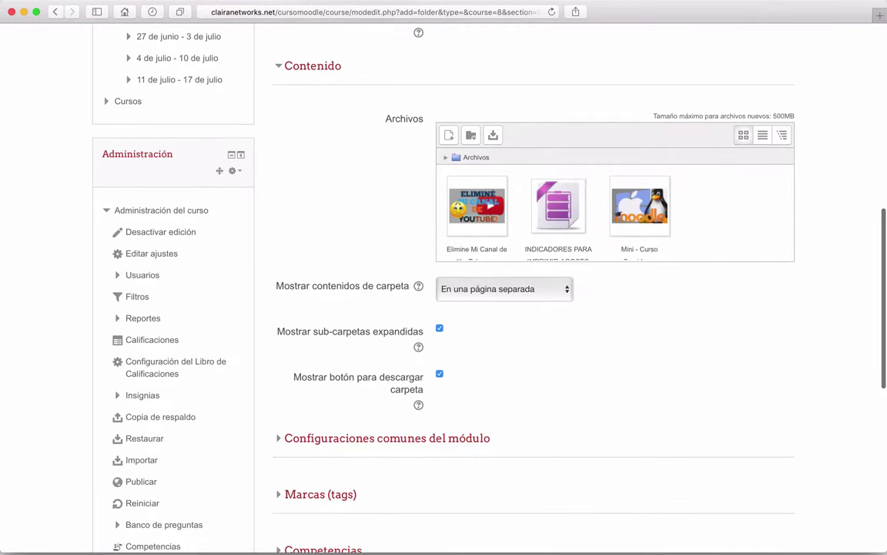
click(568, 218)
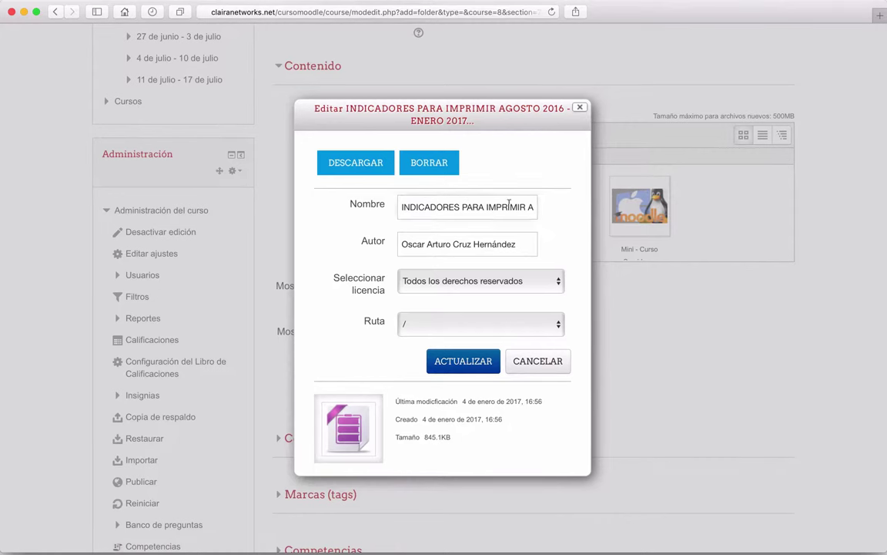
click(508, 204)
key(super+Right)
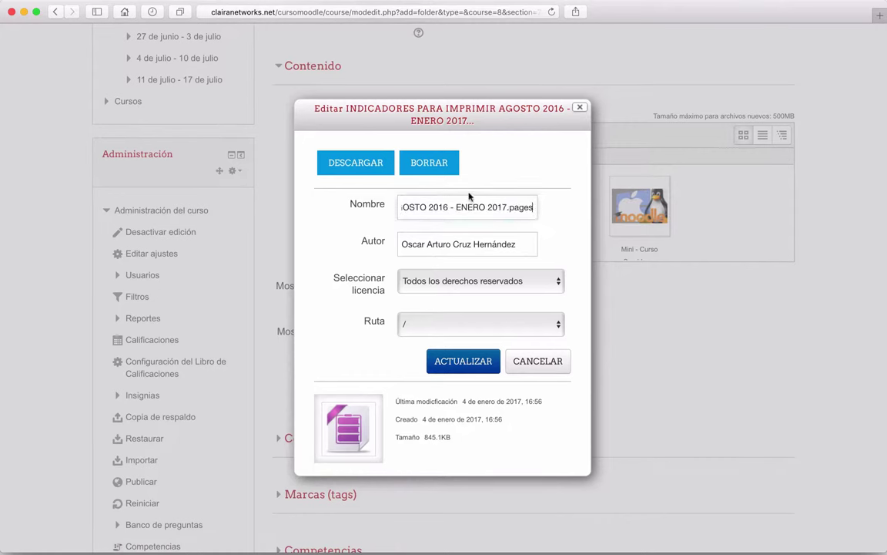
click(580, 107)
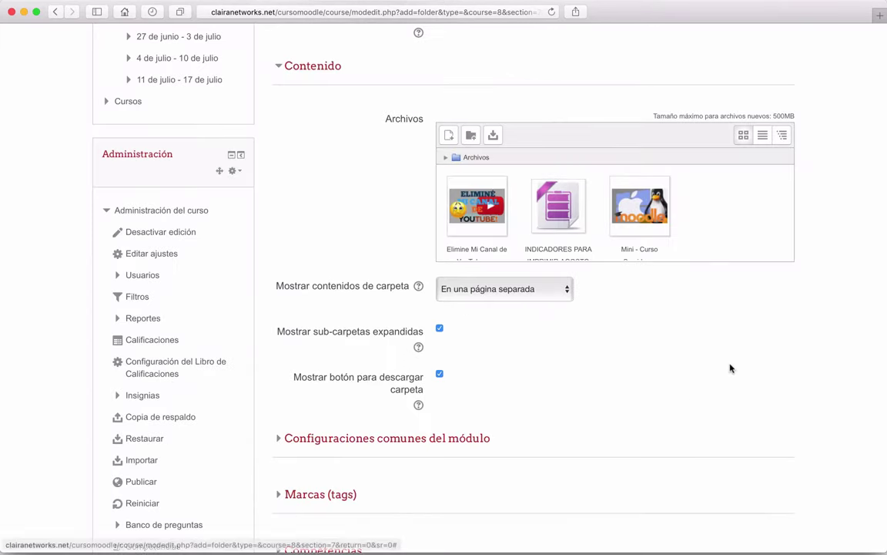
mouse_move(333, 547)
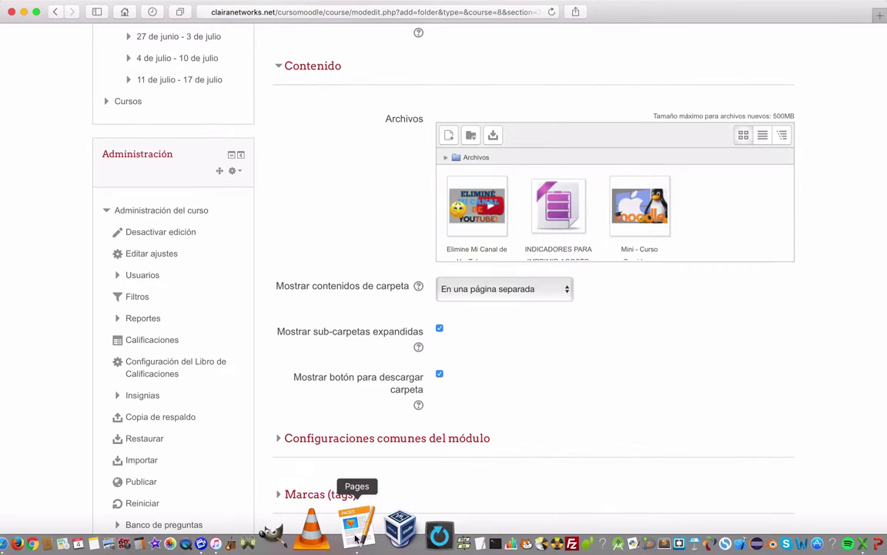
scroll(740, 344, down, 2)
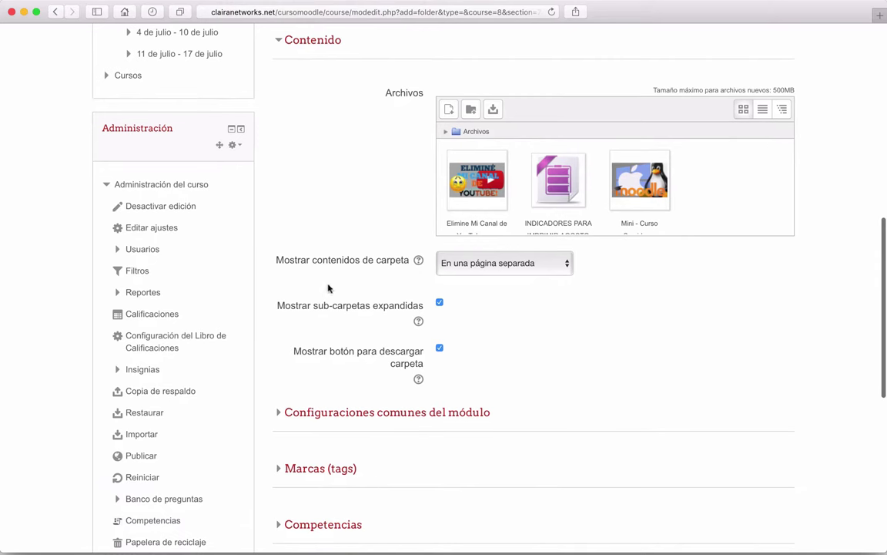
Step: Check the choices for displaying the folder's contents, keeping "En una página separada", and read the help for the folder download button option
click(570, 262)
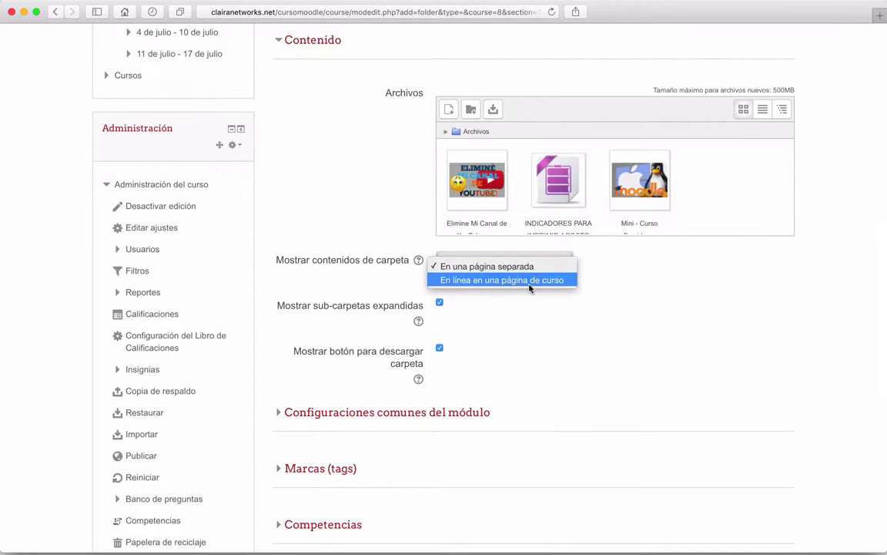
click(672, 325)
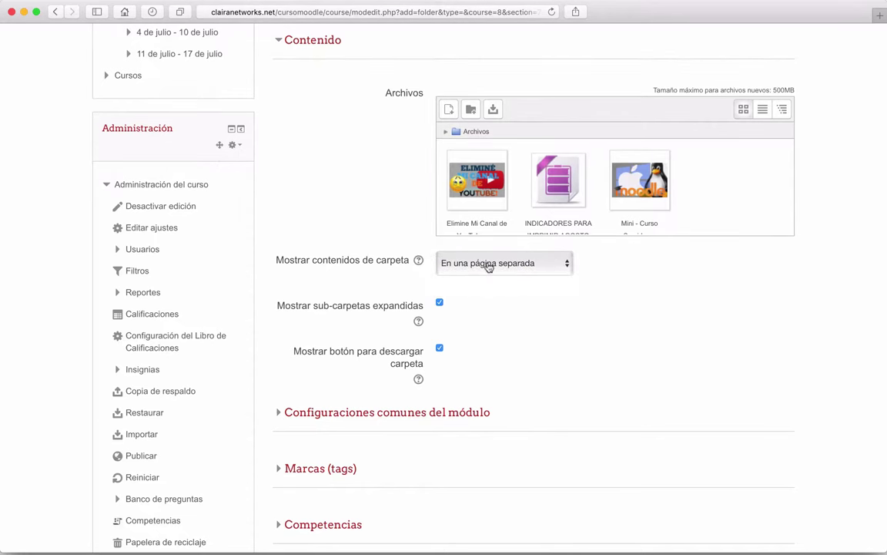
scroll(366, 253, down, 1)
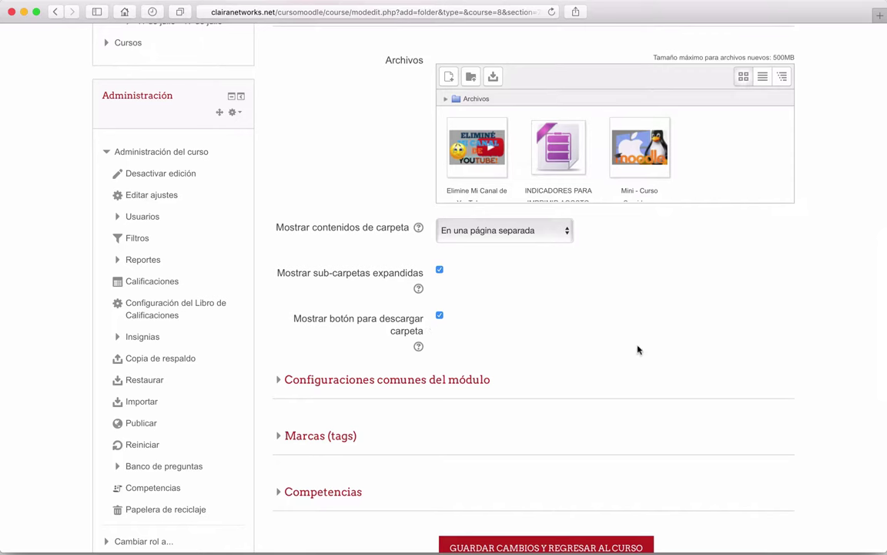
click(418, 346)
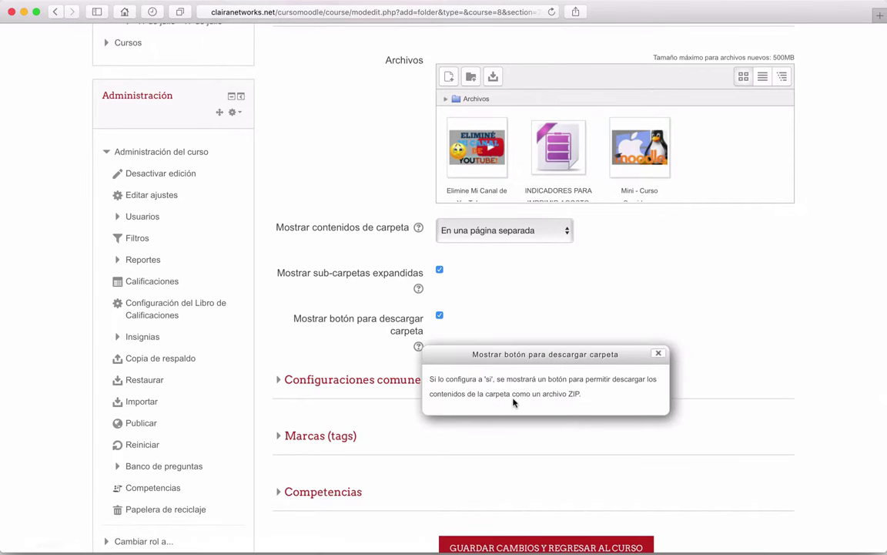
click(658, 354)
Step: Review the folder's common module settings without changing them, and save and display the folder
scroll(661, 356, down, 3)
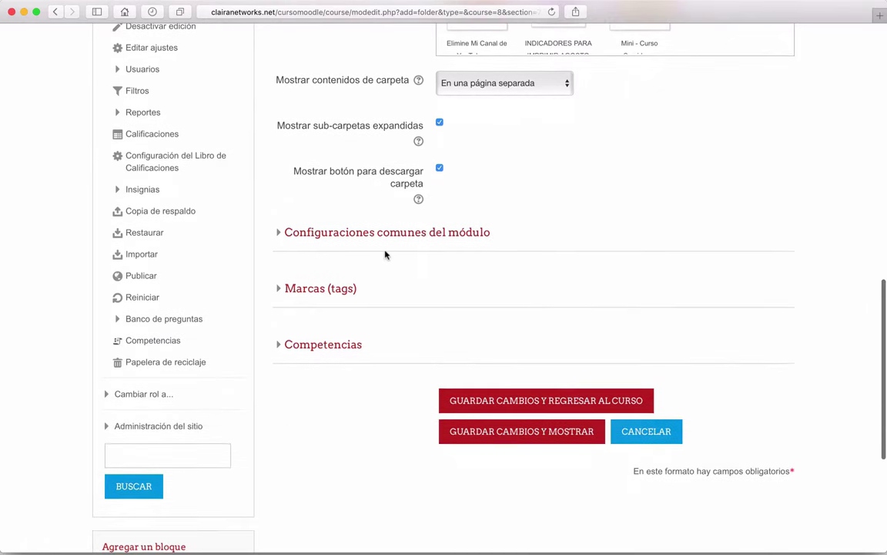
click(397, 235)
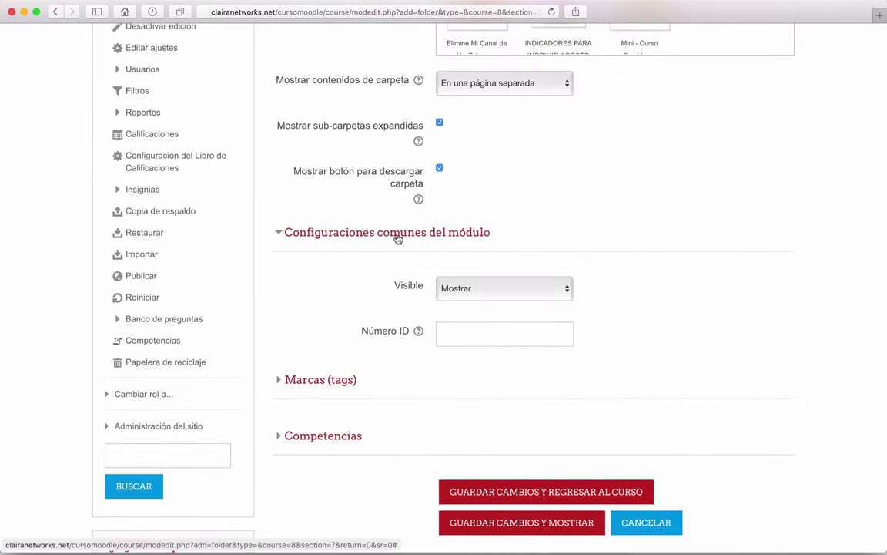
click(396, 236)
click(396, 235)
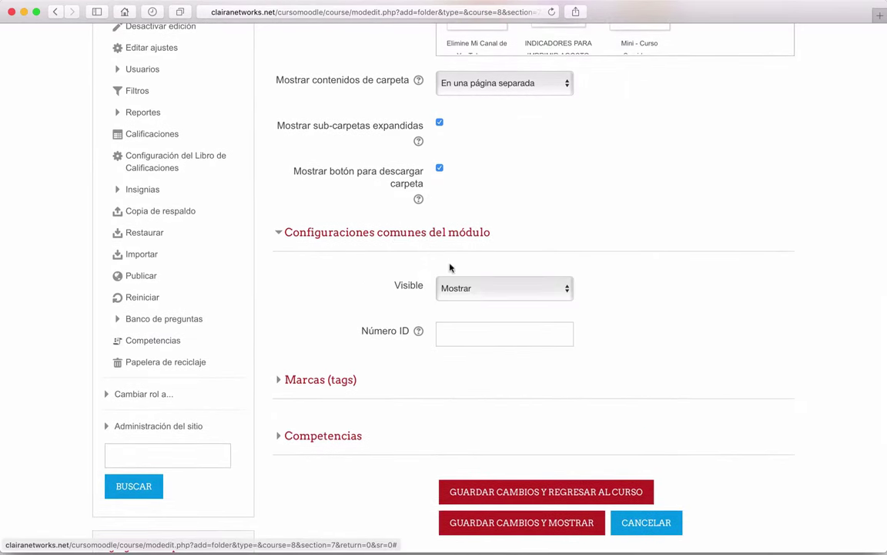
click(348, 234)
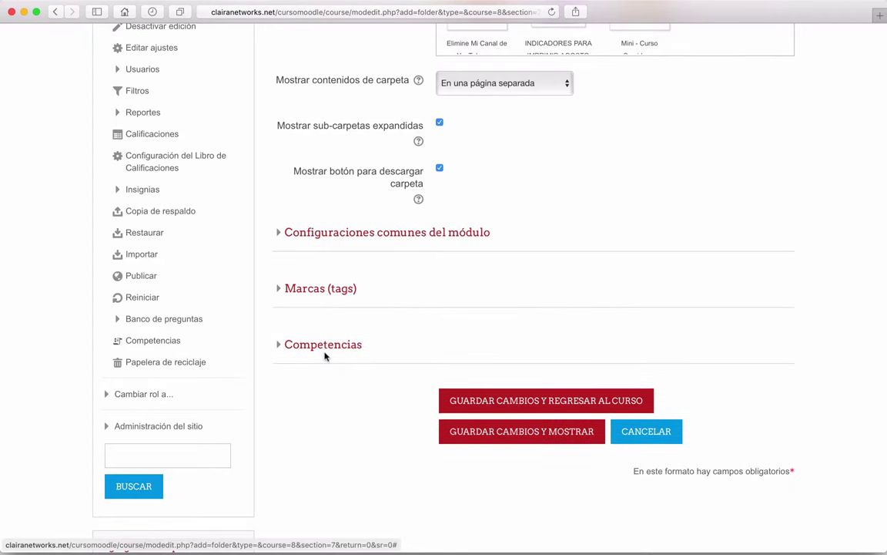
scroll(324, 356, up, 3)
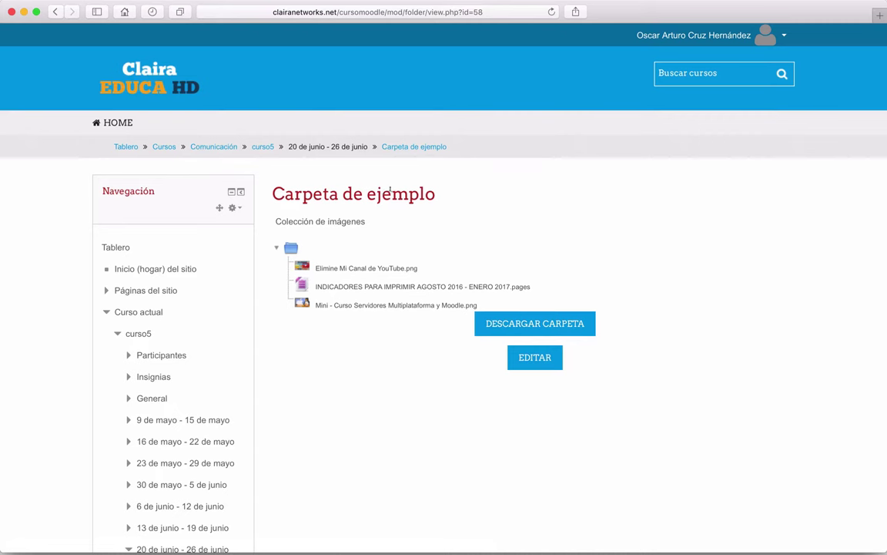
Step: Review the saved folder's description, and collapse and re-expand its file tree
drag(284, 220, 365, 224)
click(365, 238)
click(276, 250)
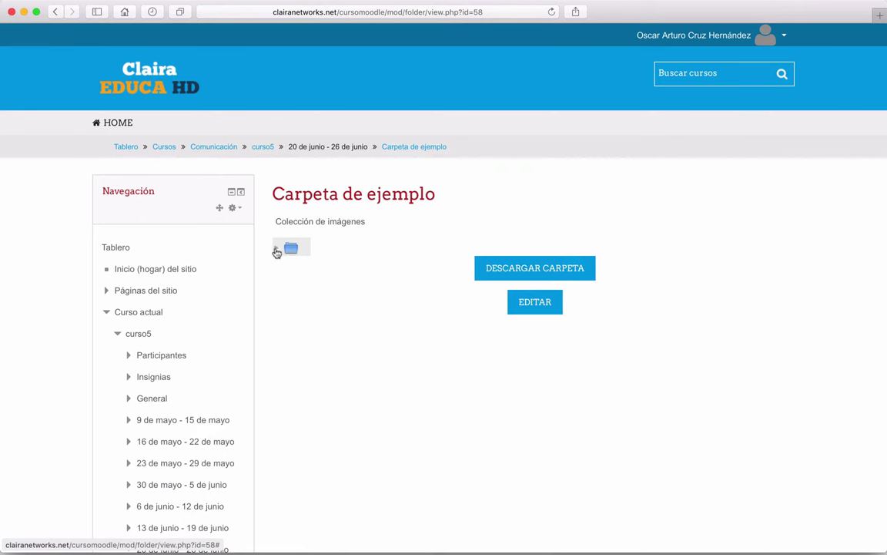
click(276, 251)
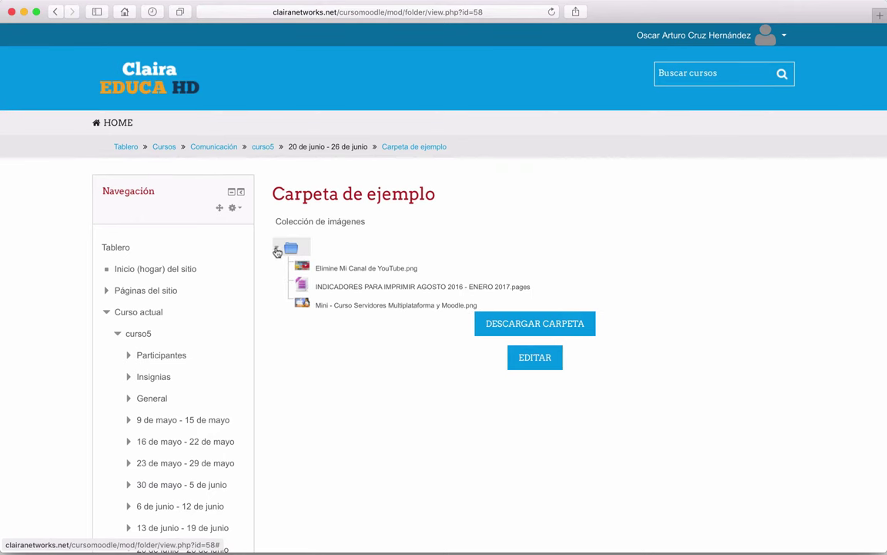
click(277, 250)
click(278, 250)
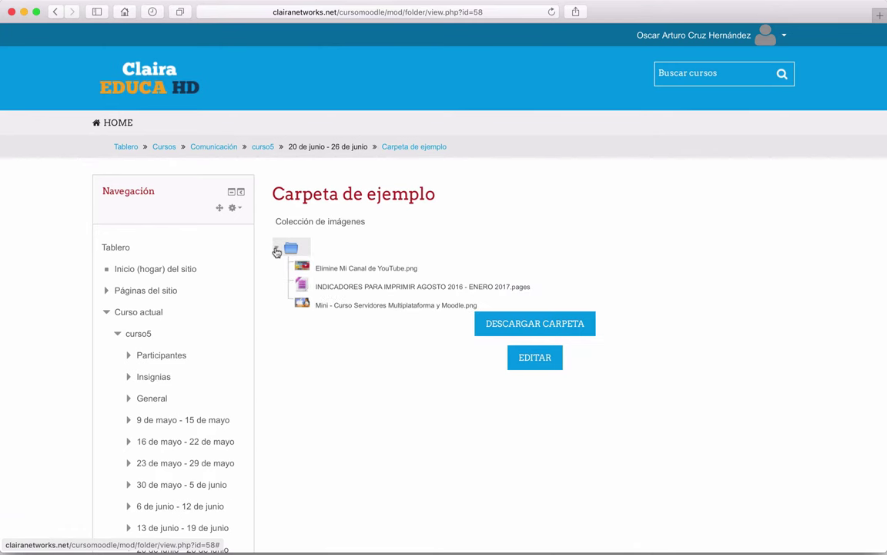
Step: Download Elimine Mi Canal de YouTube.png and view it, and download the whole folder as a ZIP while checking the downloads list
click(344, 271)
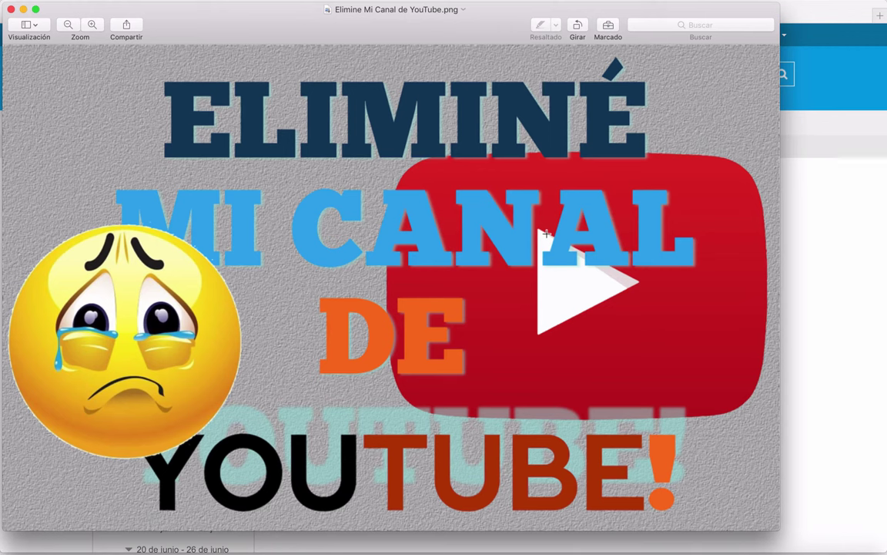
click(10, 9)
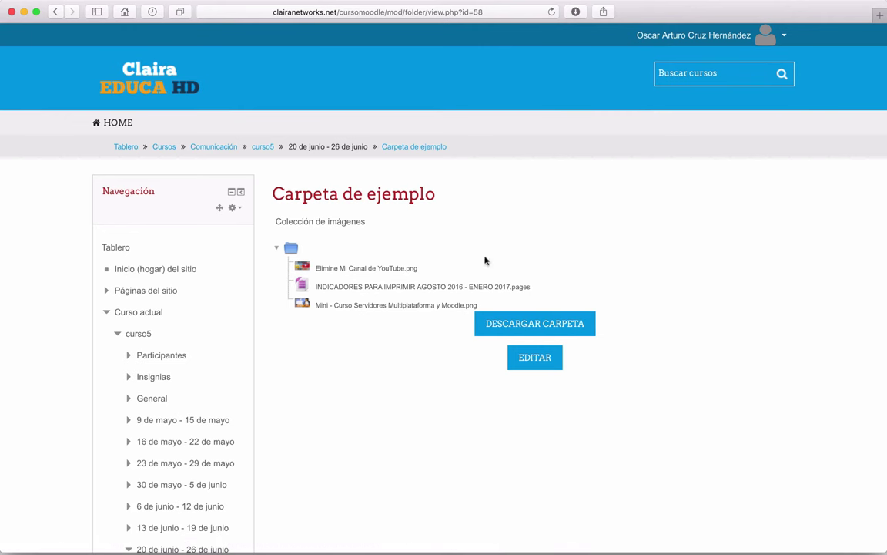
click(506, 330)
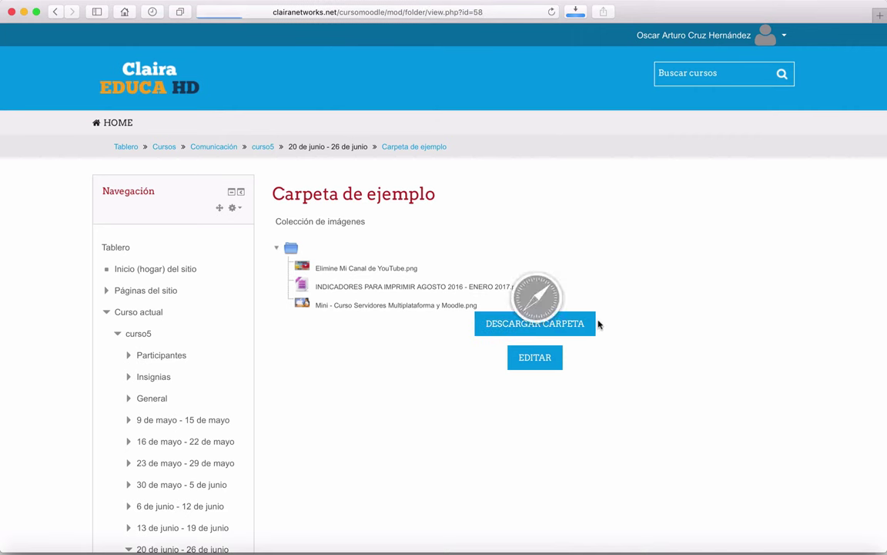
click(574, 12)
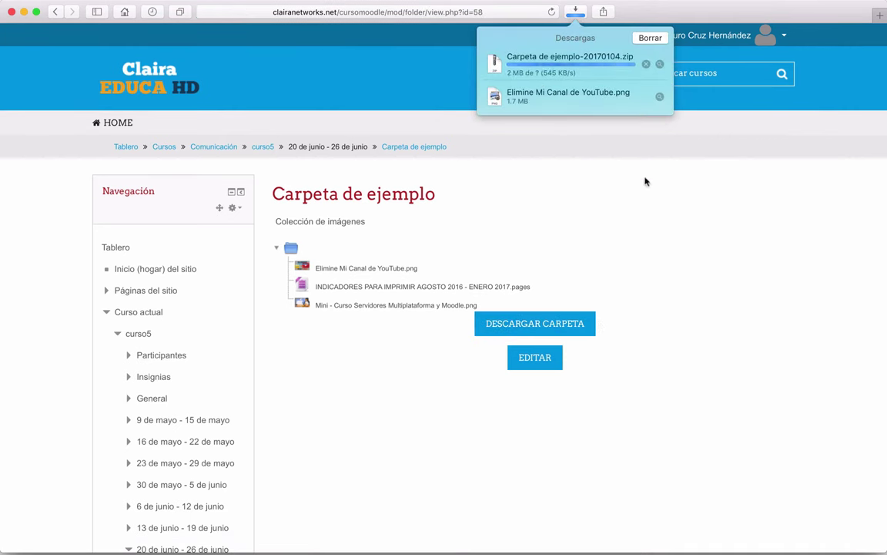
click(677, 412)
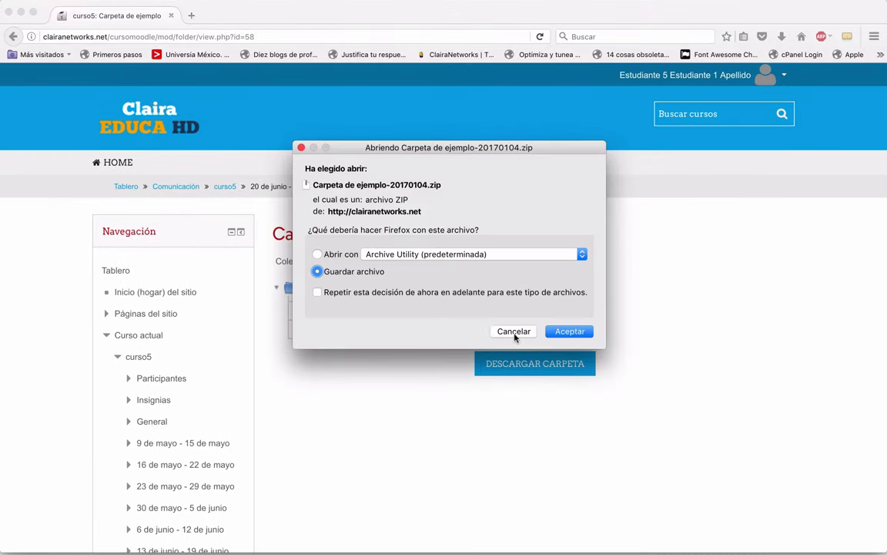
Step: Cancel the ZIP download of the folder in the Firefox student session and look over the folder page as a student
click(510, 329)
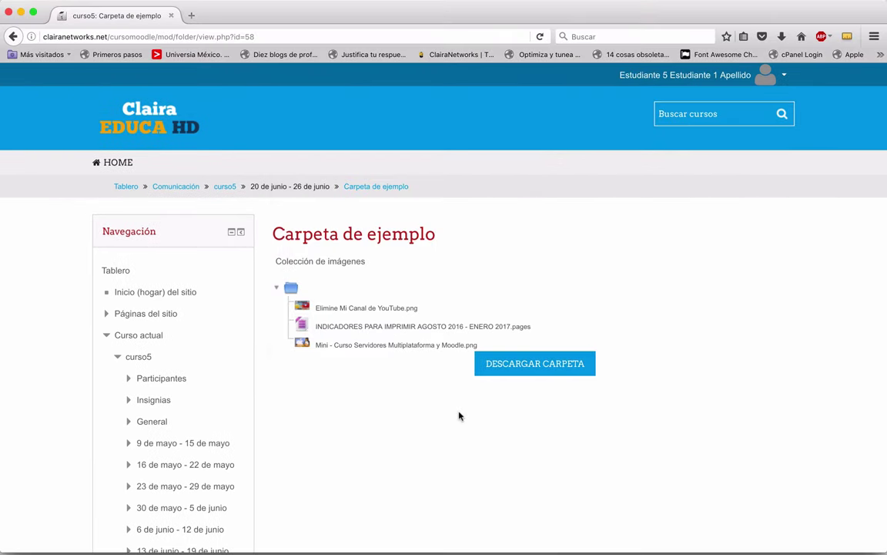
scroll(46, 323, down, 1)
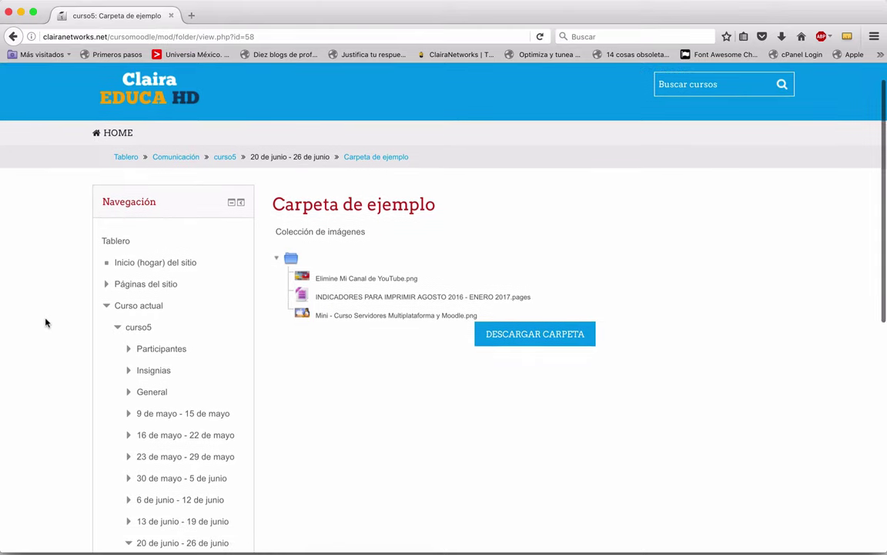